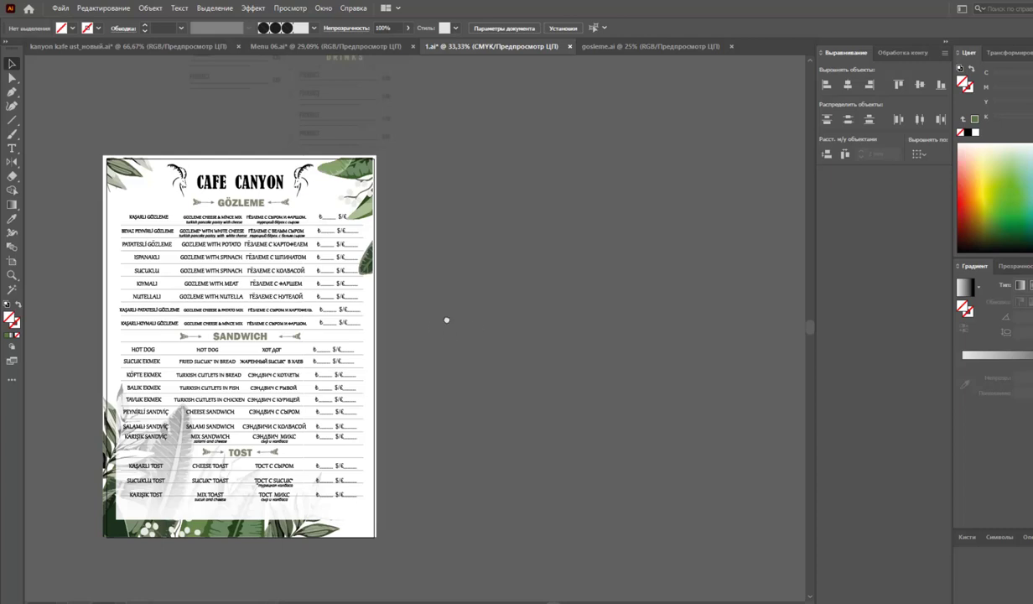
Step: Pan the Cafe Canyon menu page right toward the centre of the workspace
left_click_drag(445, 320, 533, 320)
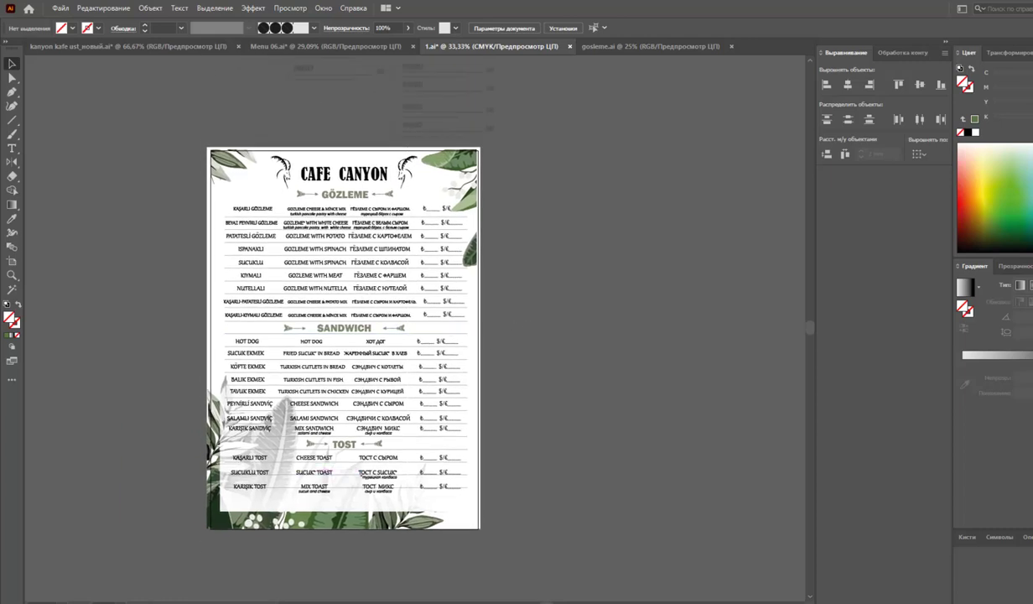
key("alt+Tab")
Step: Widen the File Explorer preview pane and preview menu files 2, 4 and 3
left_click(573, 156)
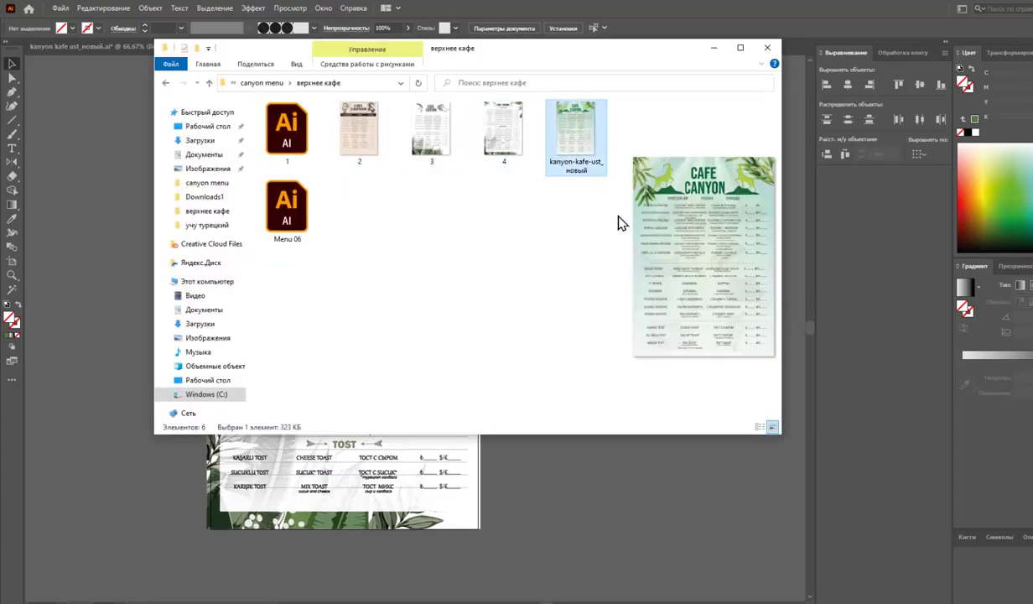
left_click_drag(548, 227, 387, 234)
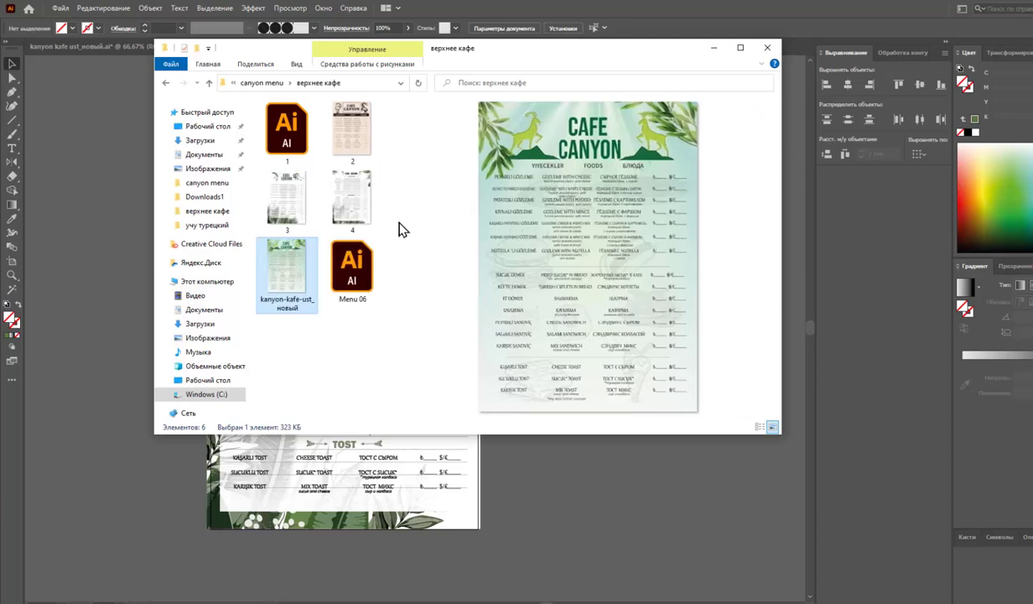
left_click(367, 135)
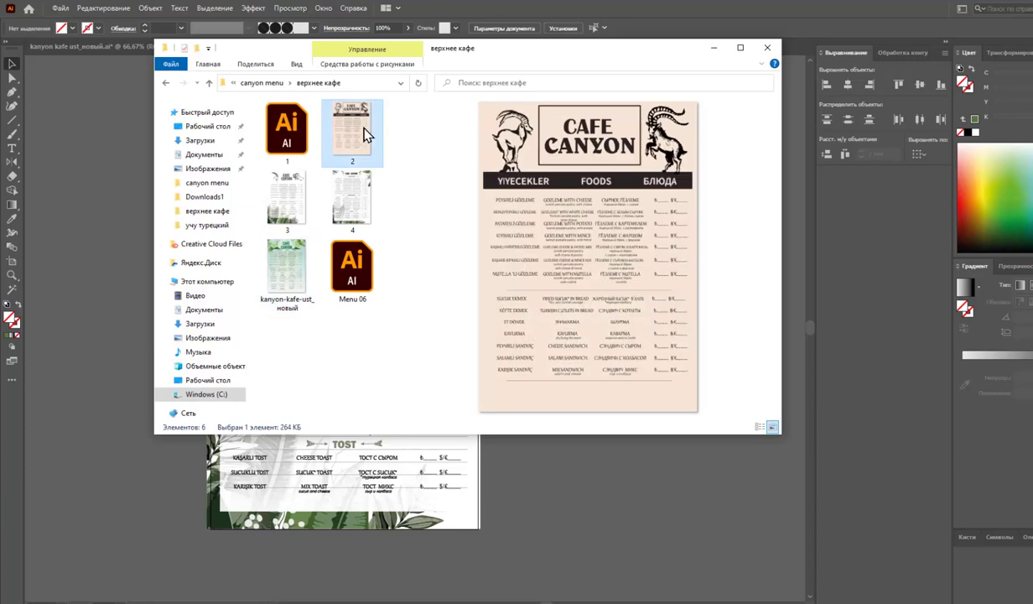
left_click(358, 193)
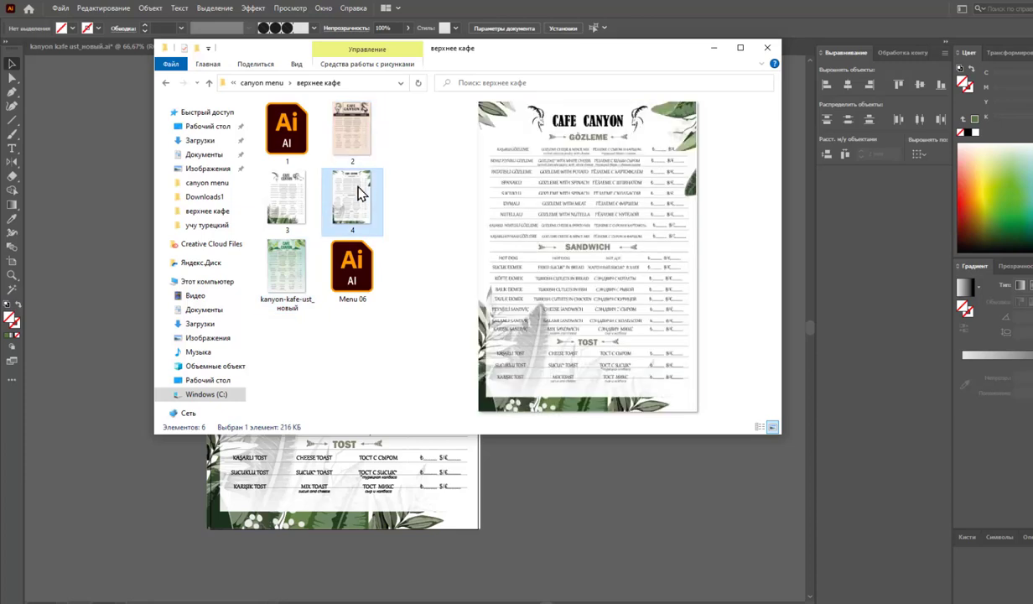
left_click(305, 196)
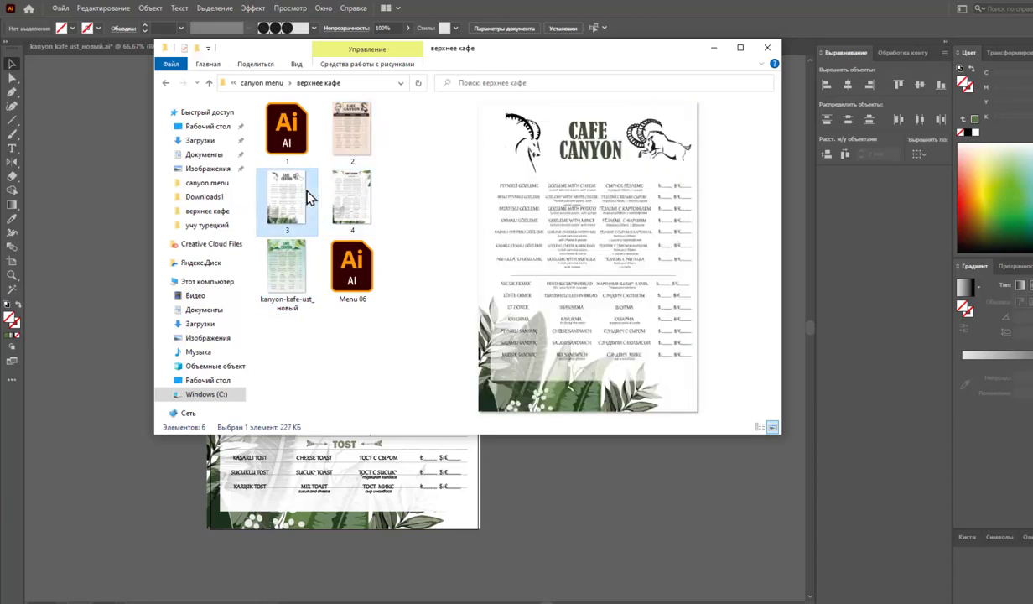
left_click(329, 199)
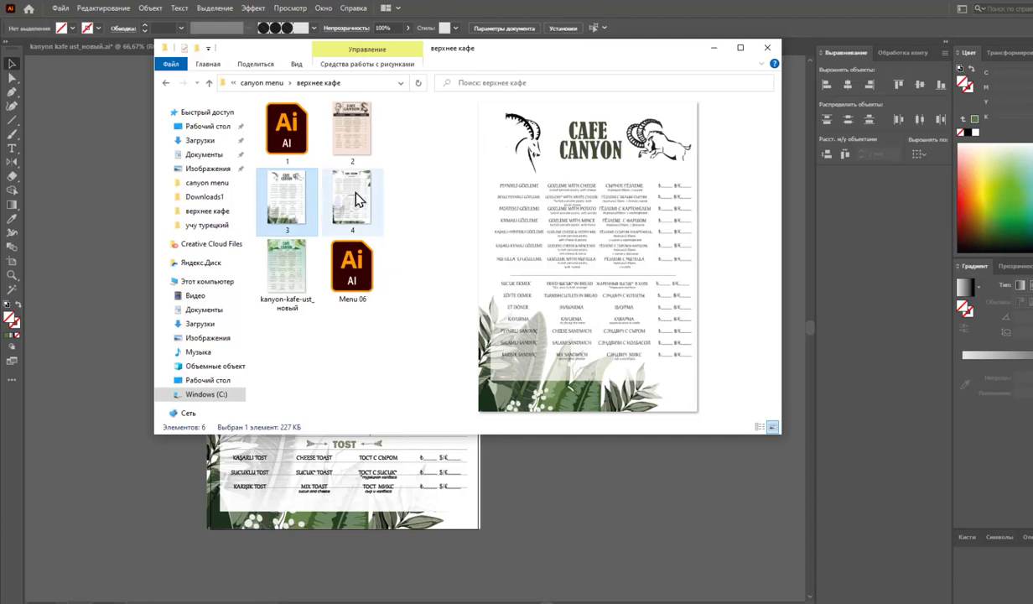
mouse_move(352, 199)
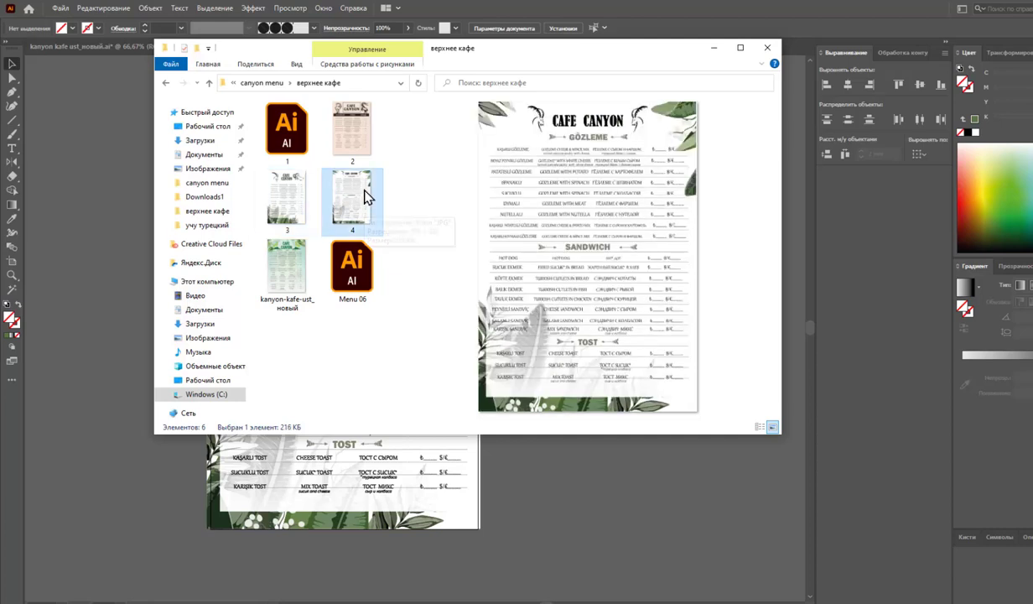
left_click(363, 160)
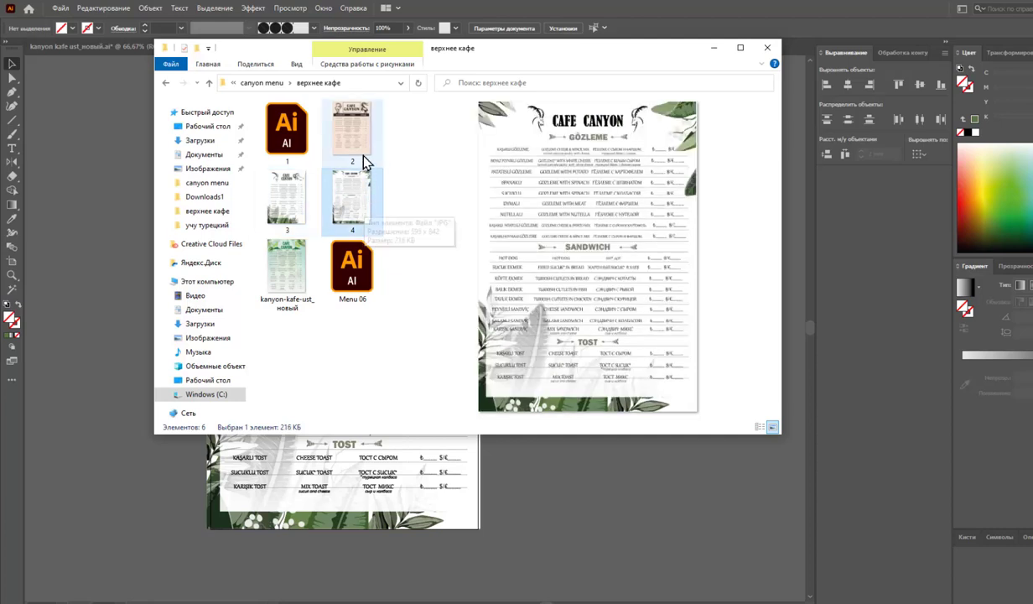
Step: Compare kanyon-kafe-ust_новый with files 3, 2 and 4, then return to Illustrator
left_click(307, 256)
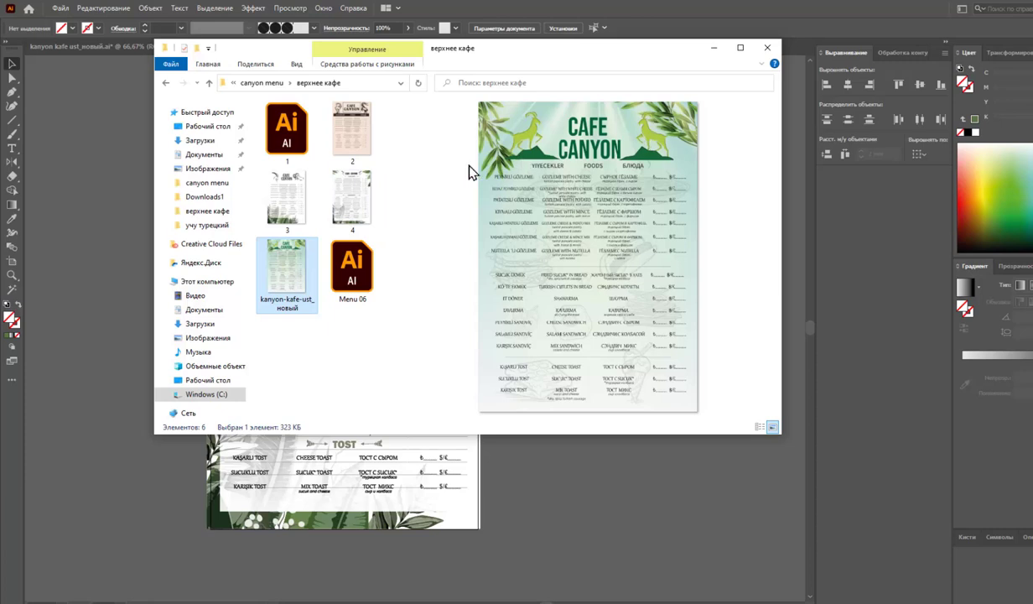
left_click(292, 202)
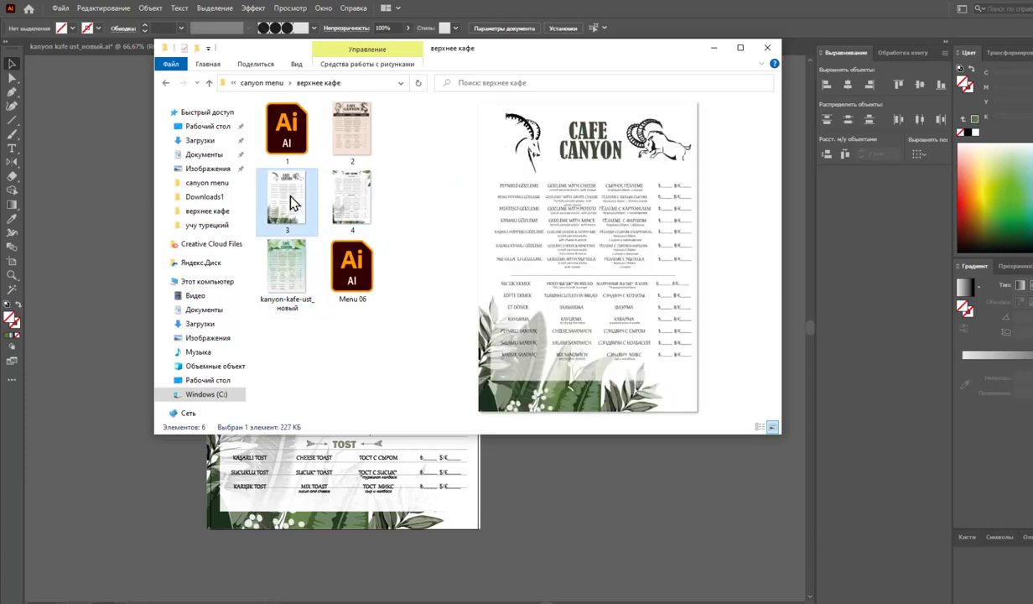
left_click(329, 147)
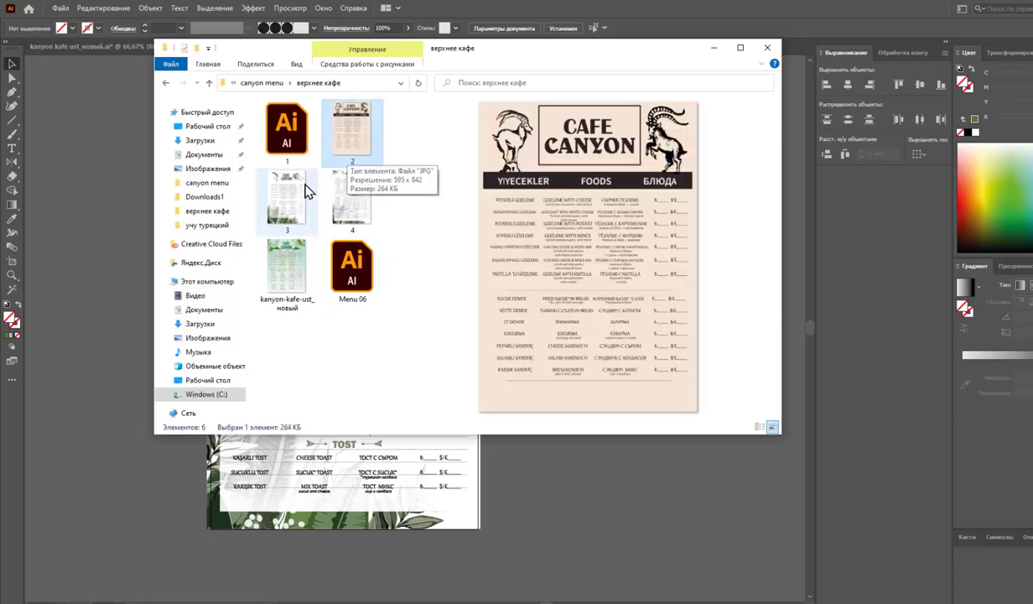
left_click(298, 210)
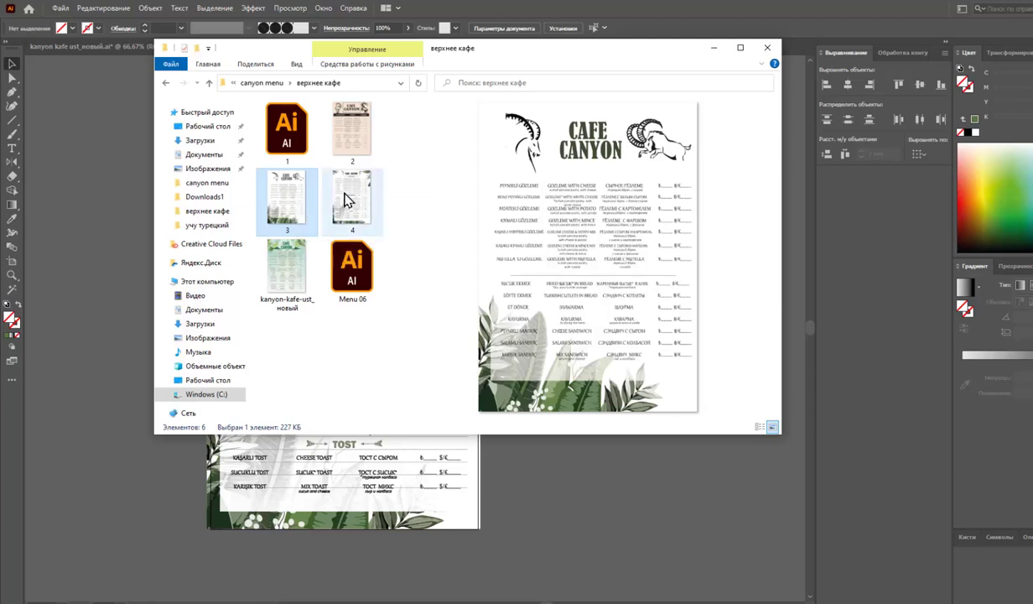
left_click(347, 199)
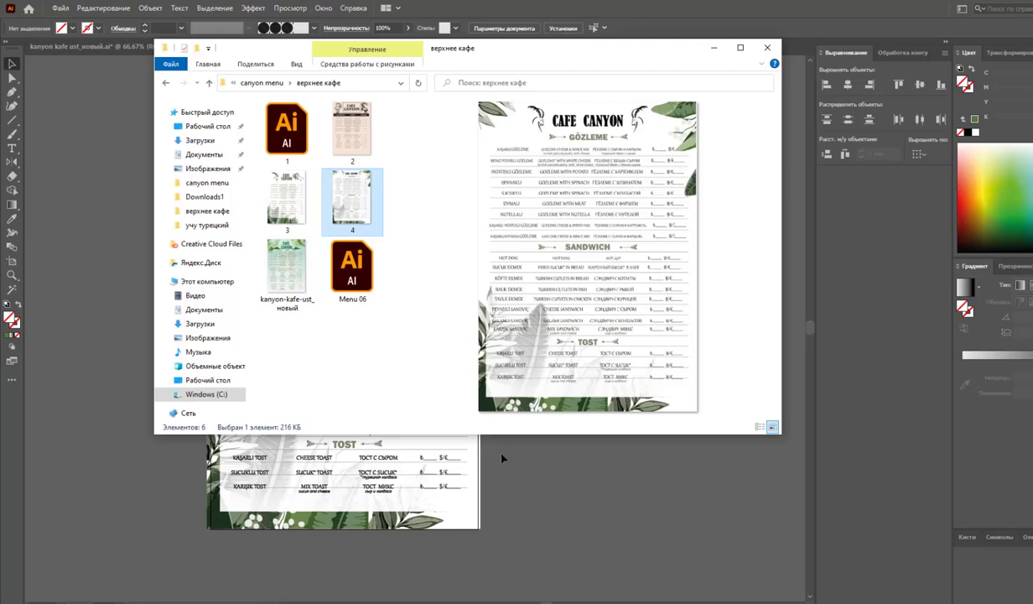
left_click(503, 458)
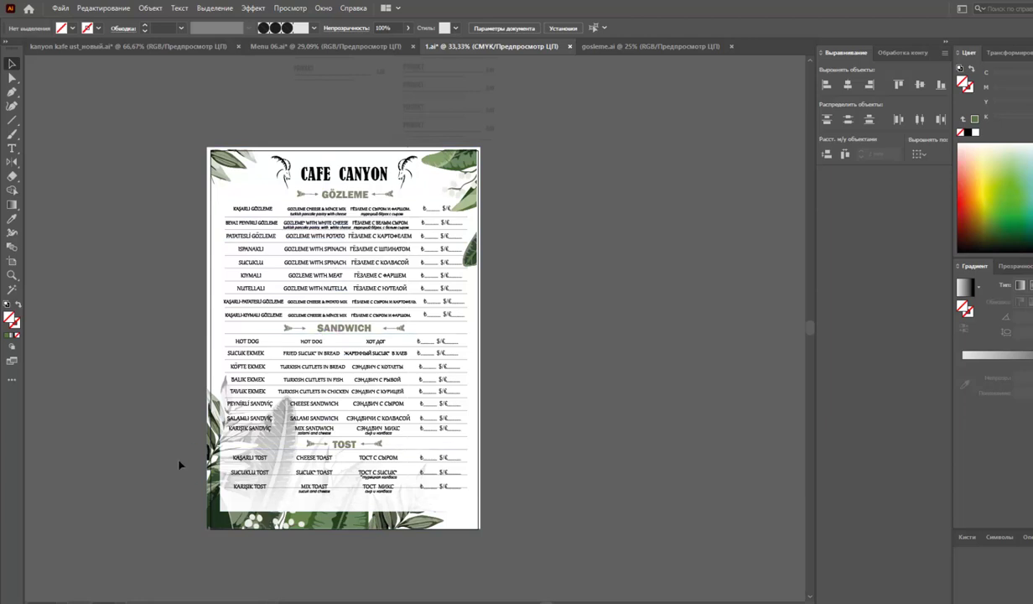
scroll(178, 464, "up", 2)
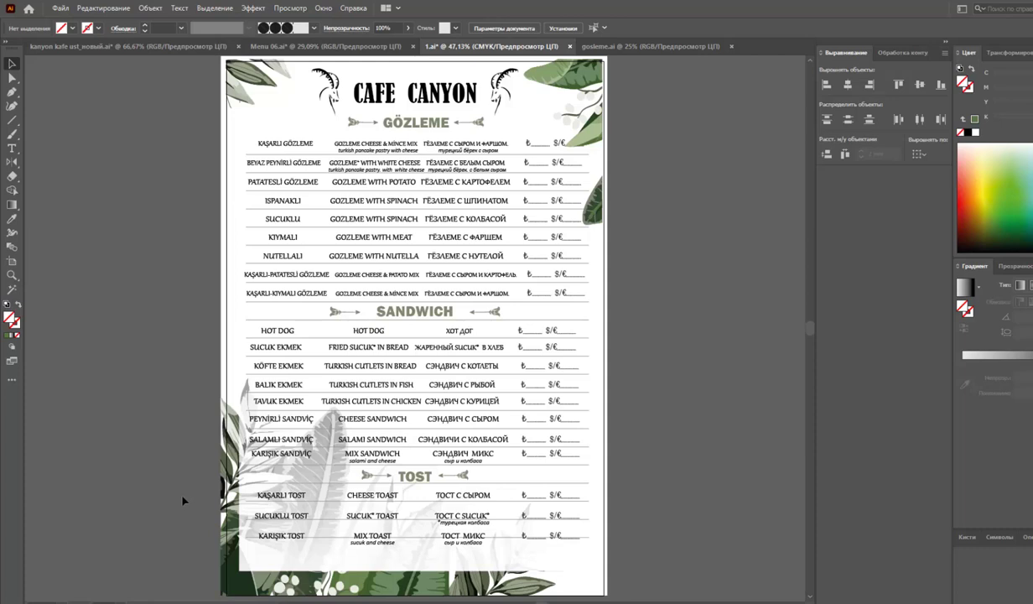
scroll(174, 476, "right", 2)
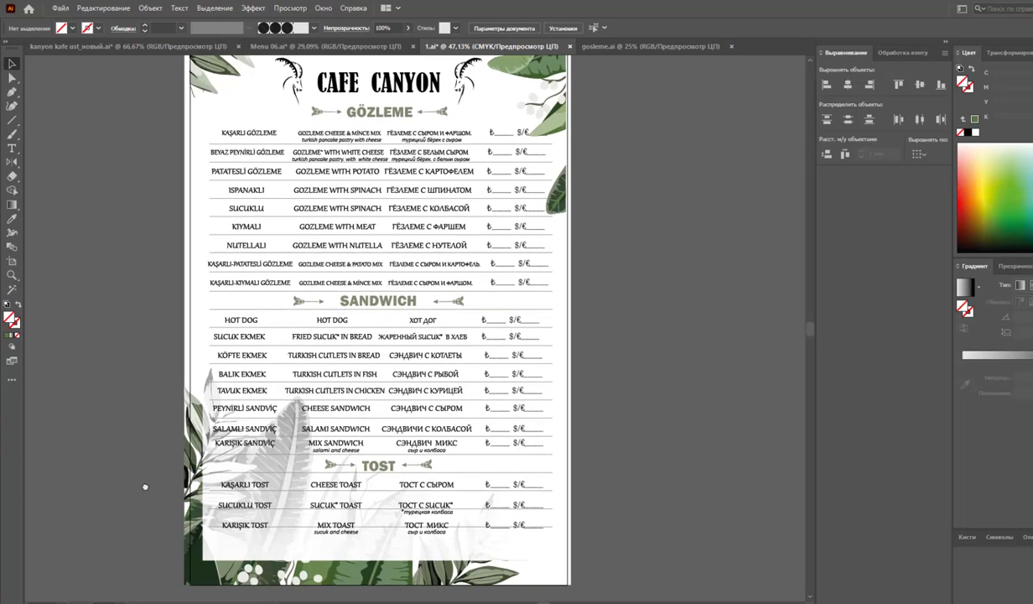
key("ctrl+minus")
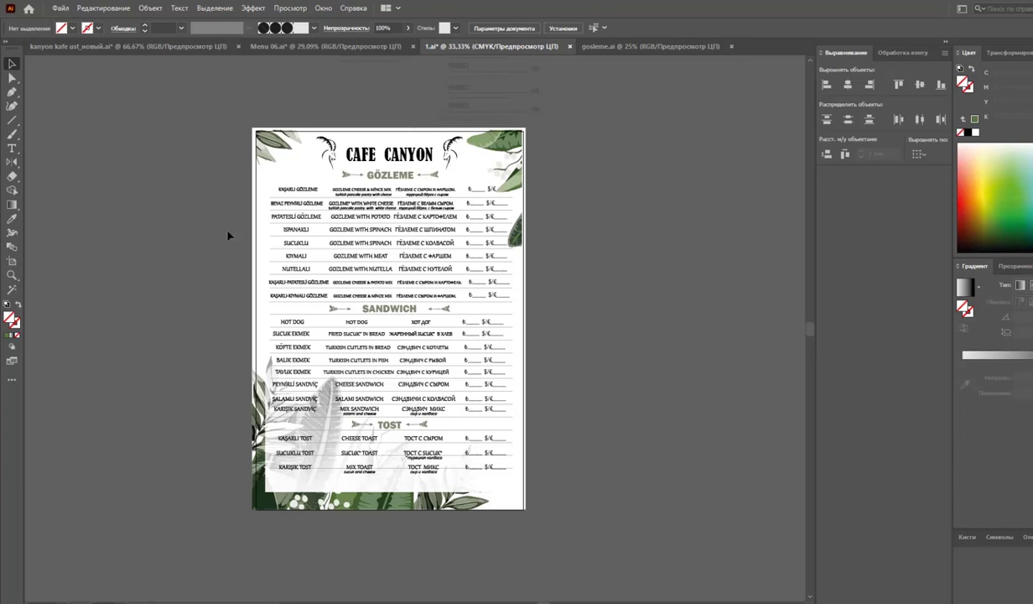
Step: Zoom the canvas to 47.13% so the whole menu artboard is enlarged
scroll(228, 235, "up", 2)
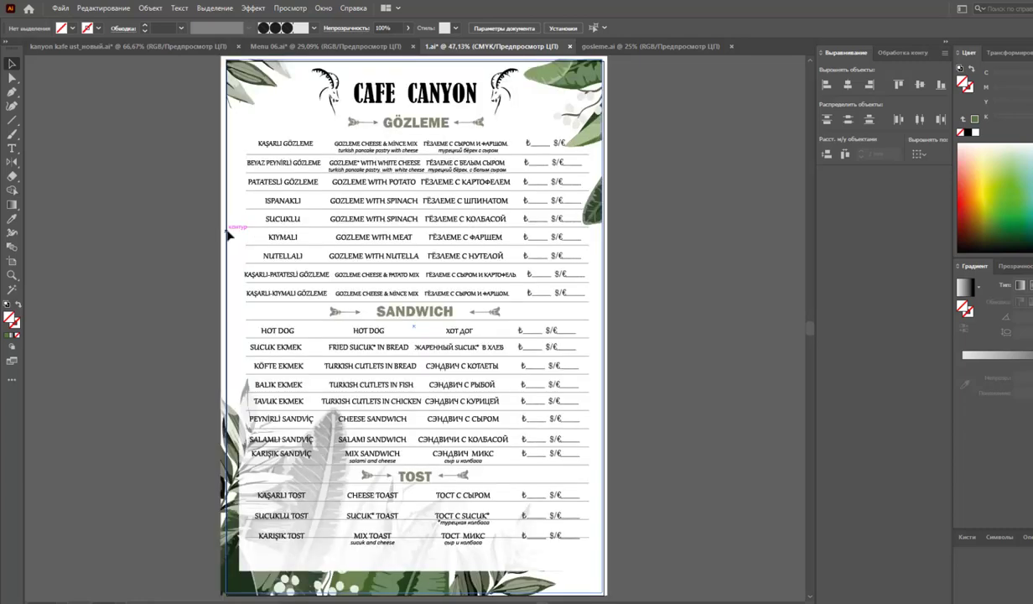
scroll(228, 235, "down", 2)
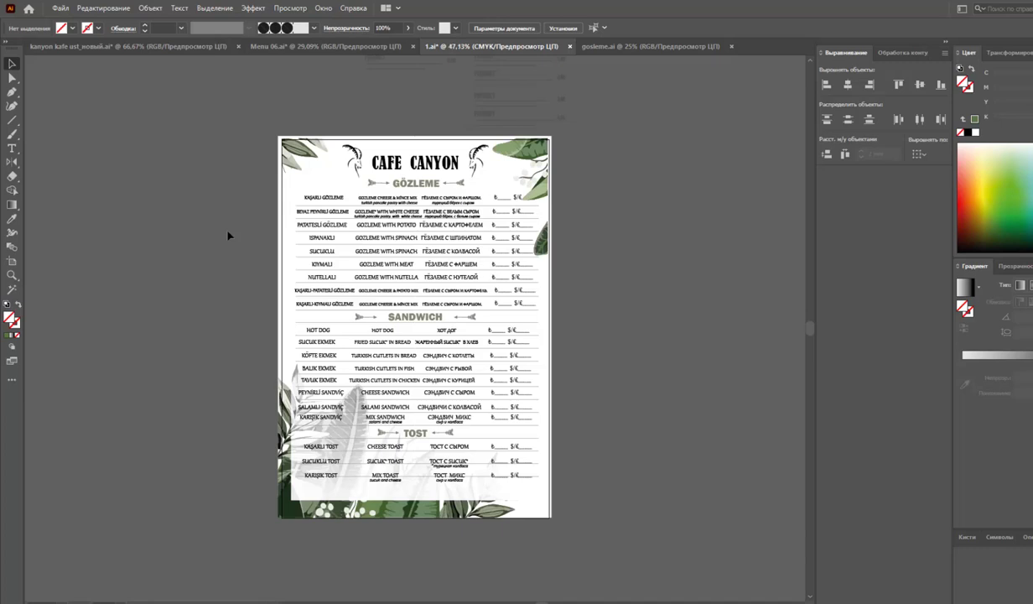
scroll(228, 236, "up", 2)
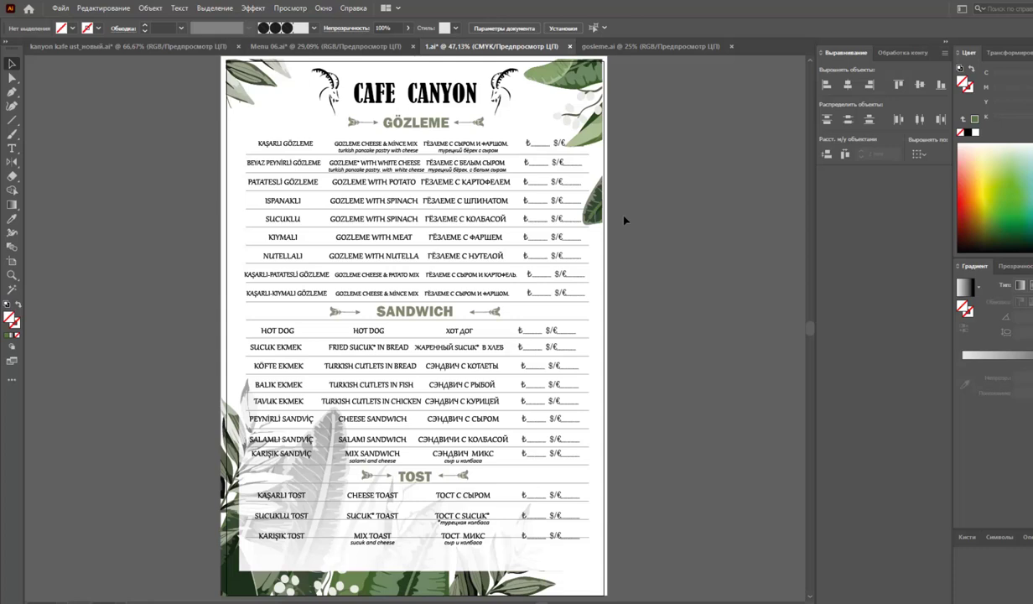
Step: Isolate the top-right decoration's clipping group, then its inner clipping mask, to reach the leaves
left_click(600, 143)
right_click(601, 143)
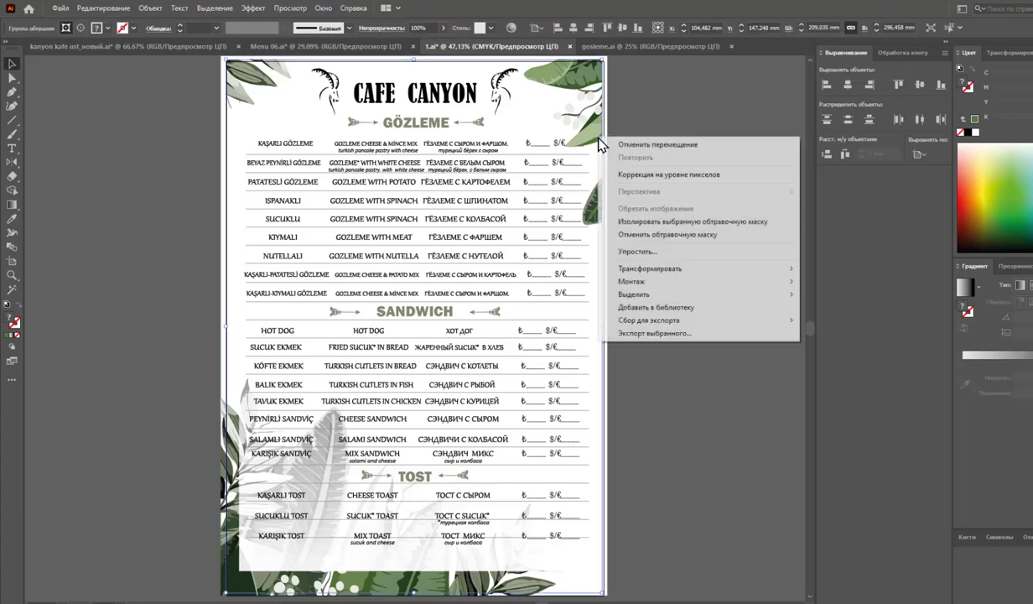
left_click(635, 221)
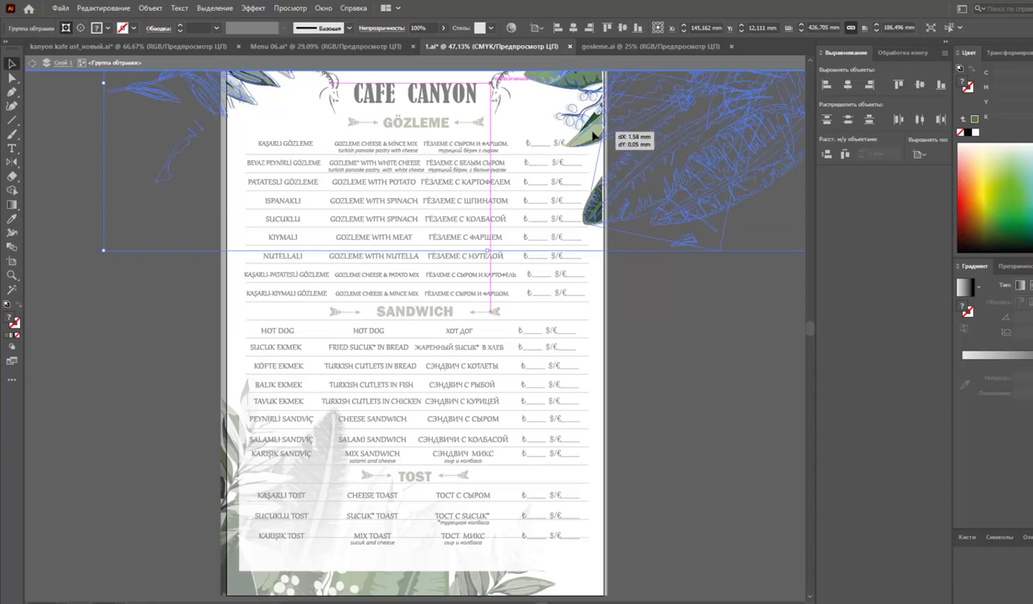
left_click_drag(592, 137, 627, 189)
scroll(620, 191, "up", 2)
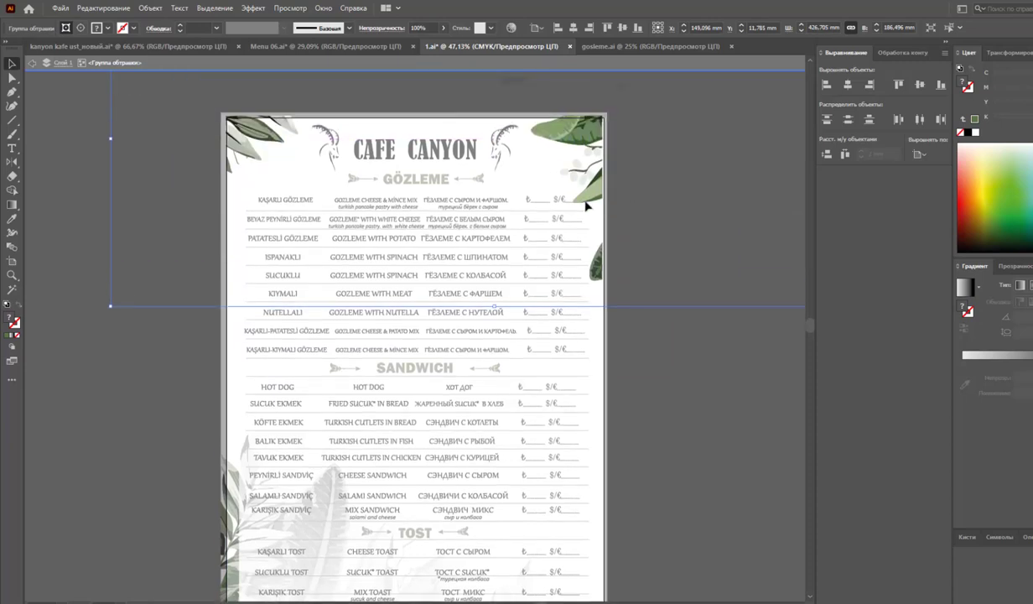
right_click(590, 190)
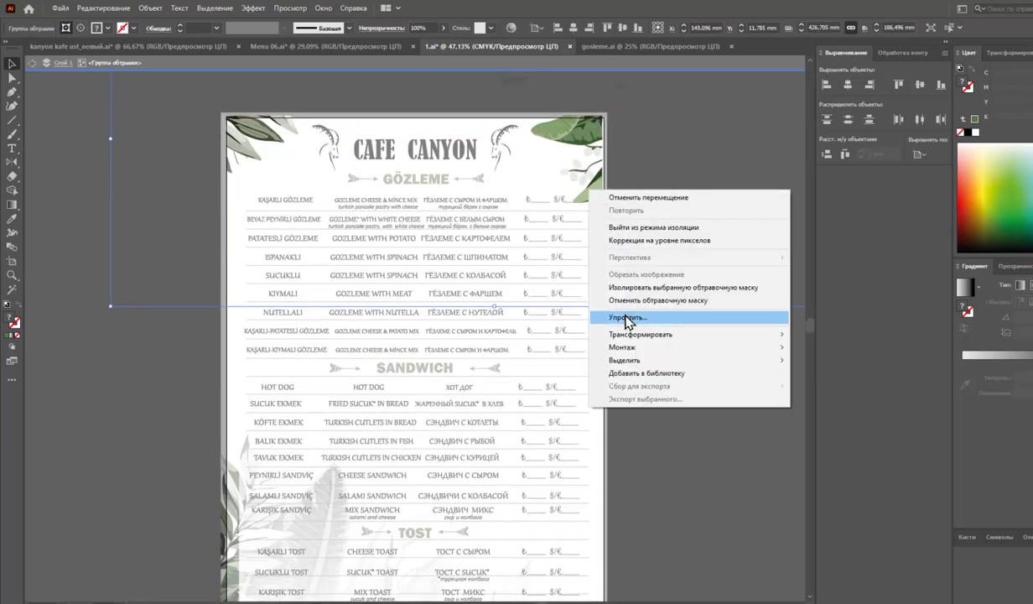
left_click(637, 287)
Step: Move a small leaf right and nudge the larger leaf up, then exit isolation
left_click(597, 194)
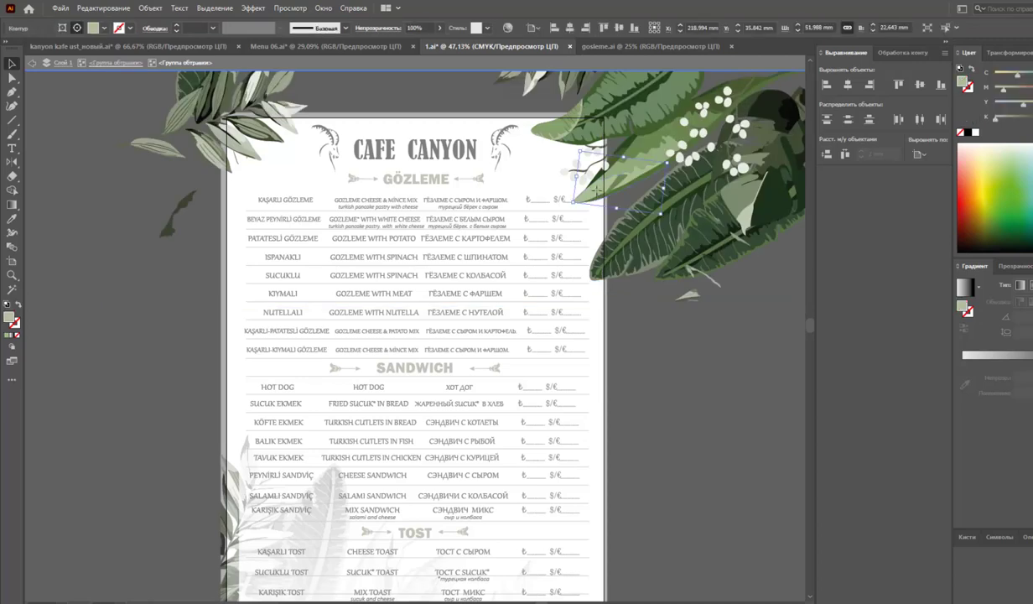
left_click_drag(594, 191, 617, 194)
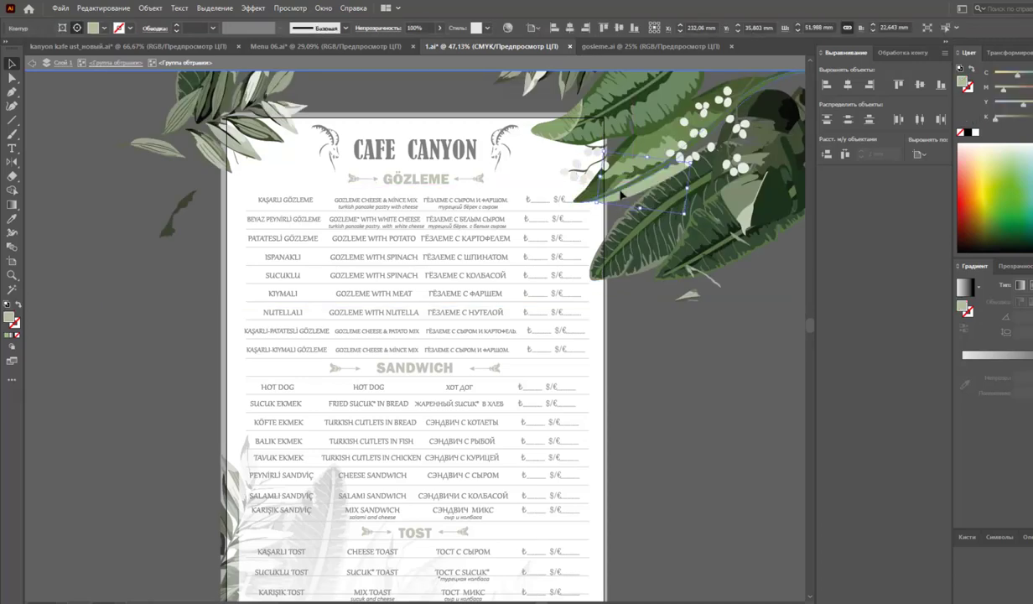
left_click(585, 199)
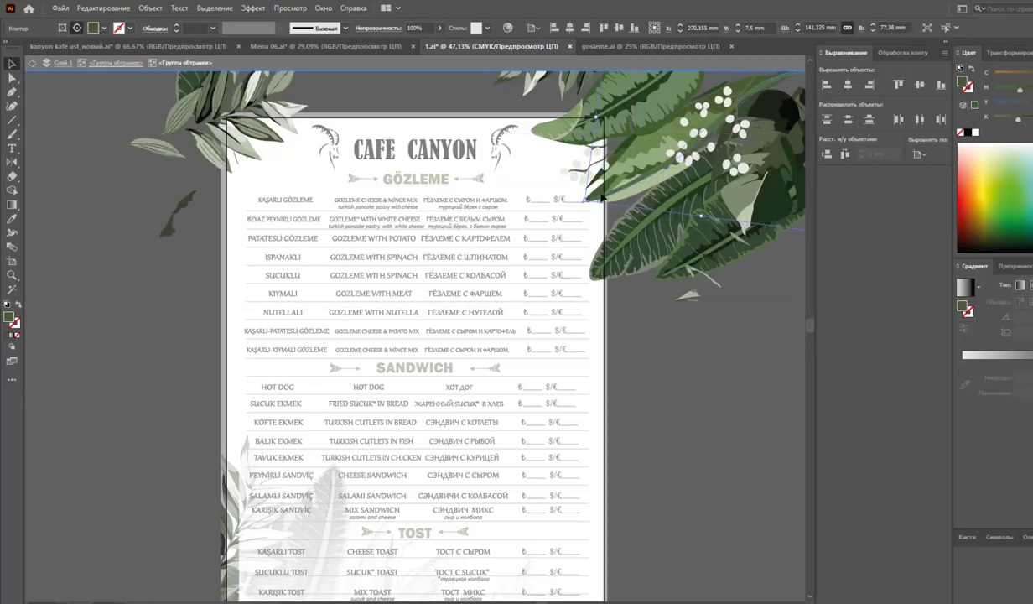
left_click_drag(584, 198, 585, 195)
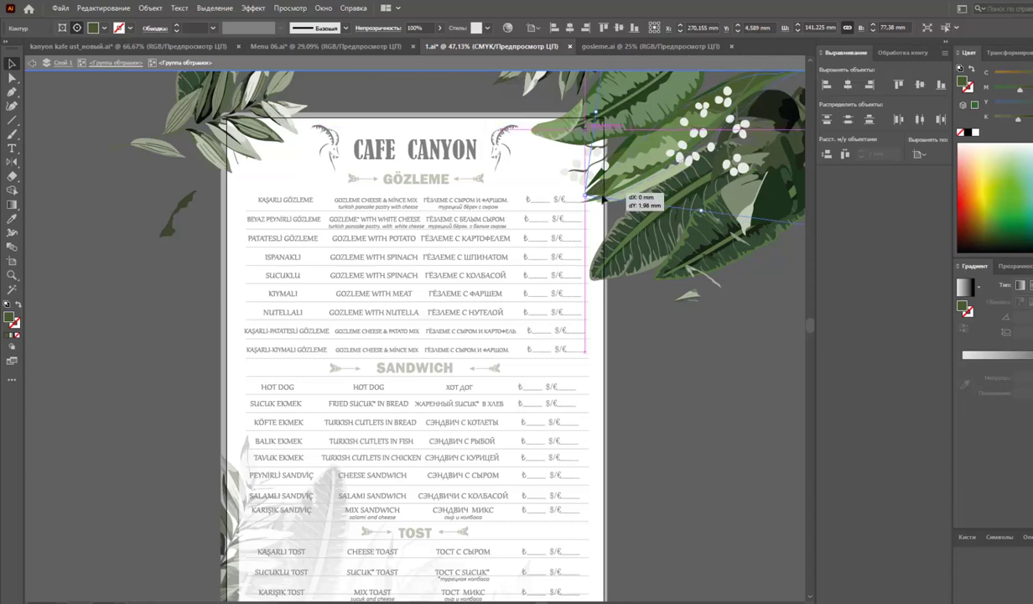
left_click(646, 397)
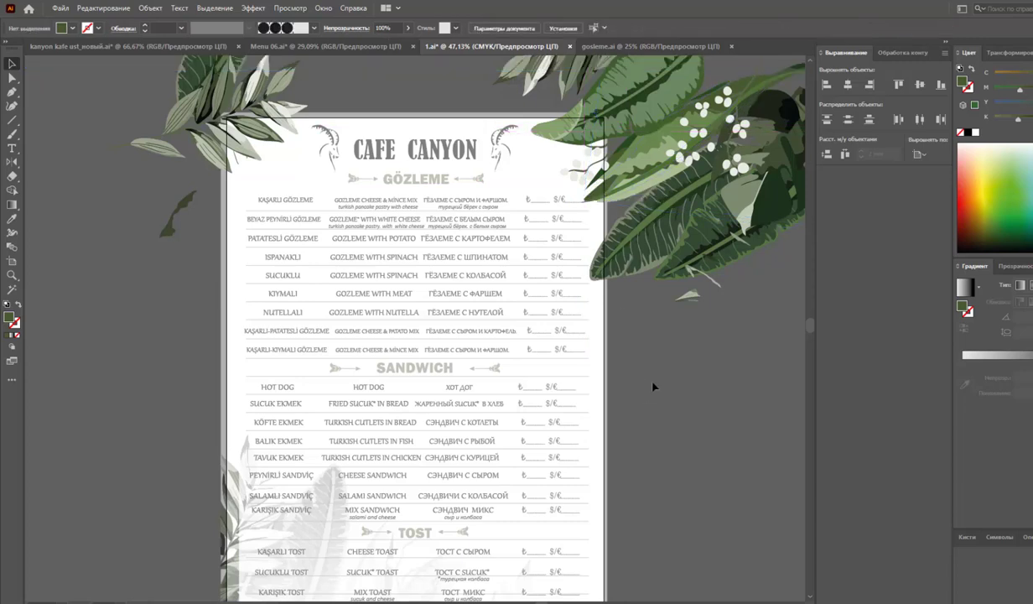
double_click(650, 383)
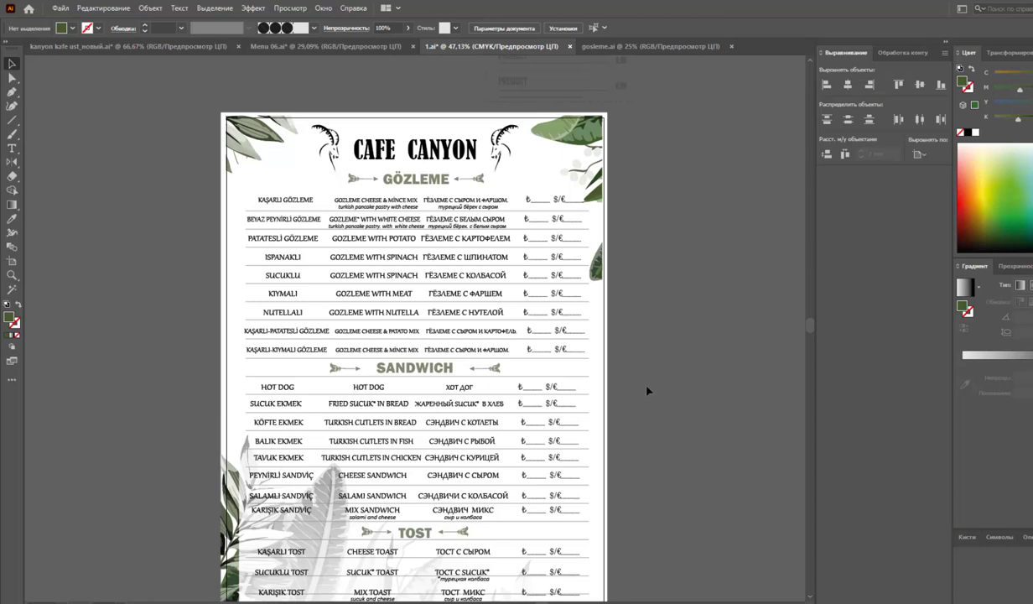
Step: Scale the top-right leaf group up slightly from its top-right corner handle
left_click(596, 265)
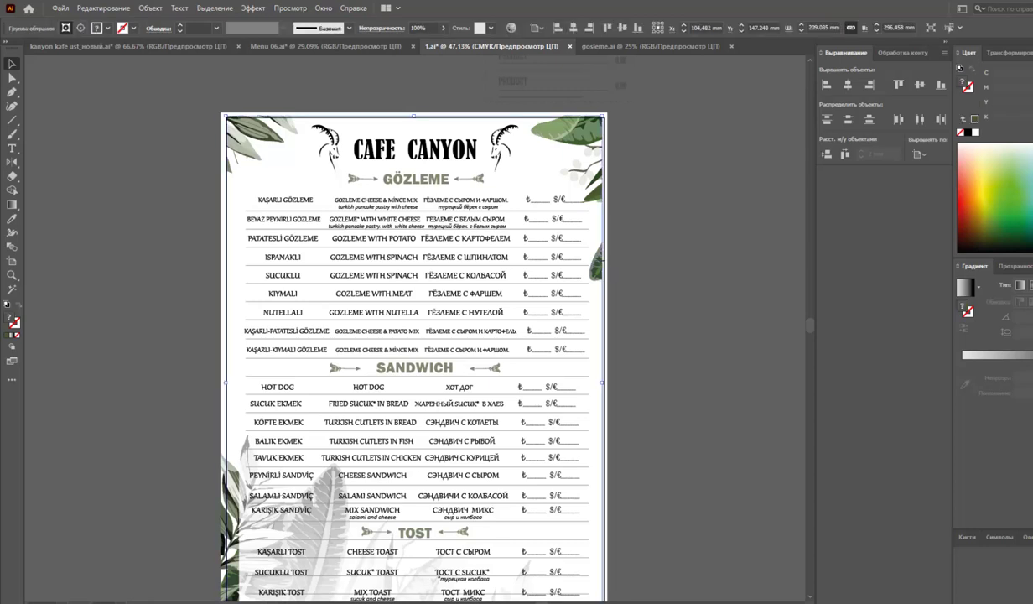
left_click_drag(603, 117, 617, 110)
left_click(654, 308)
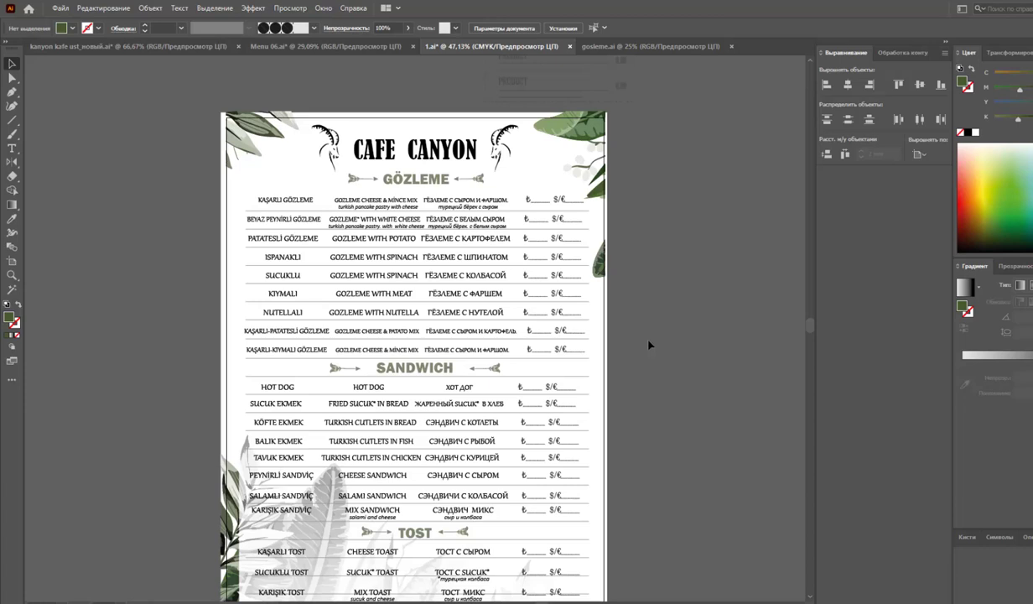
scroll(648, 345, "down", 3)
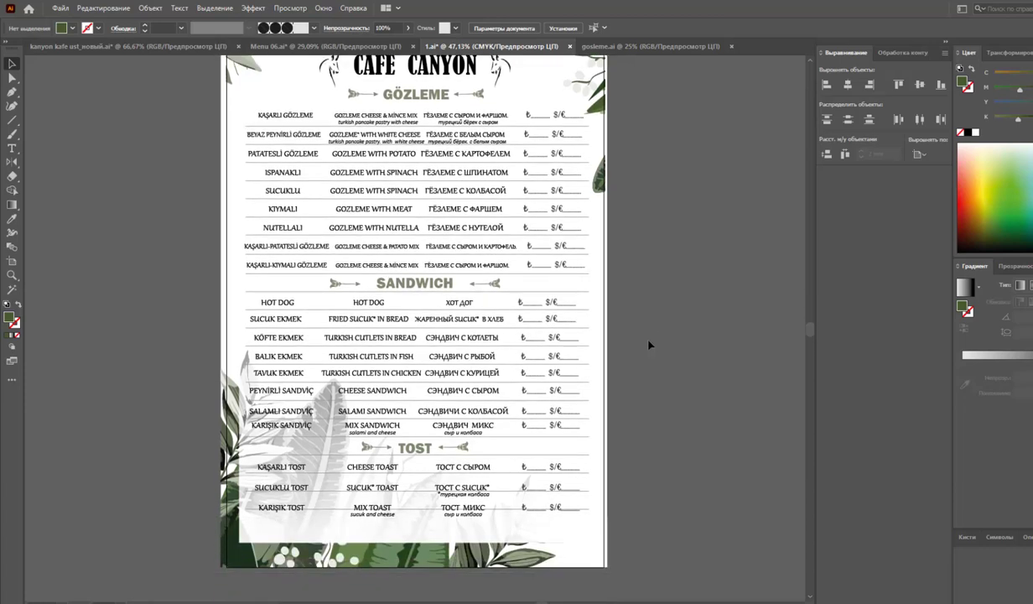
scroll(648, 345, "up", 2)
scroll(648, 345, "down", 2)
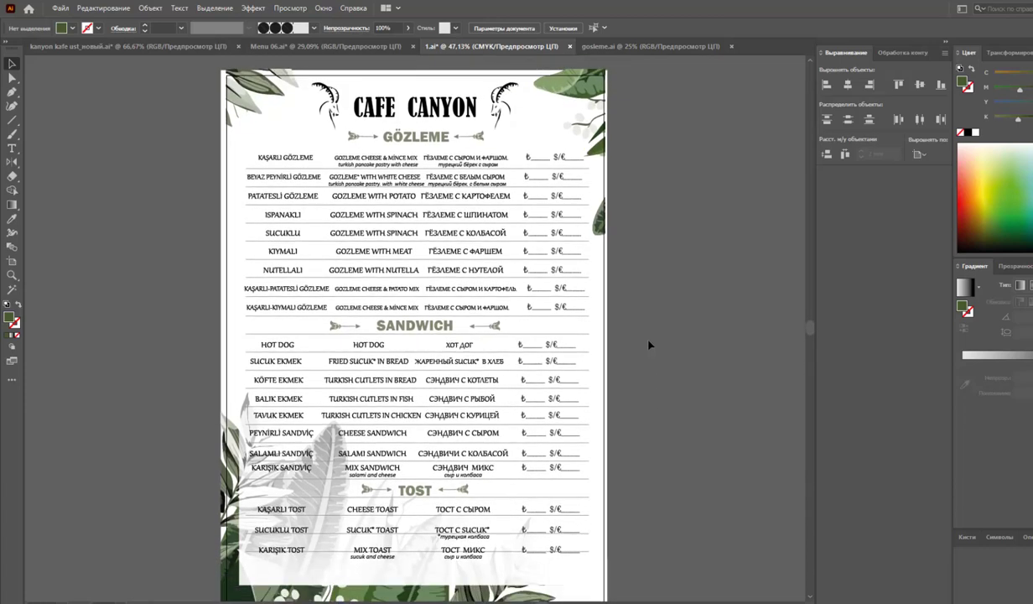